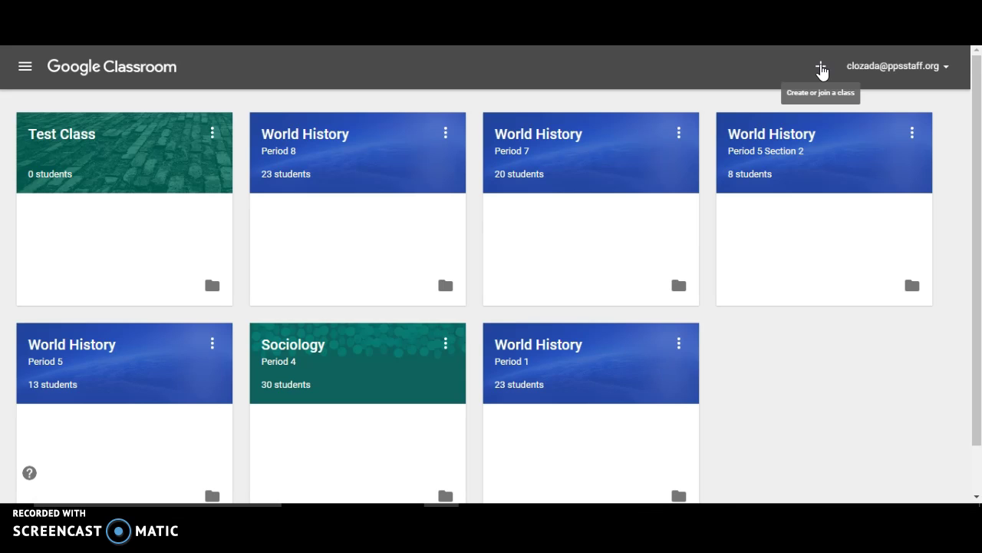
Create a class named Training Class with the section Day 1.
{"action": "left_click", "coordinate": [822, 68]}
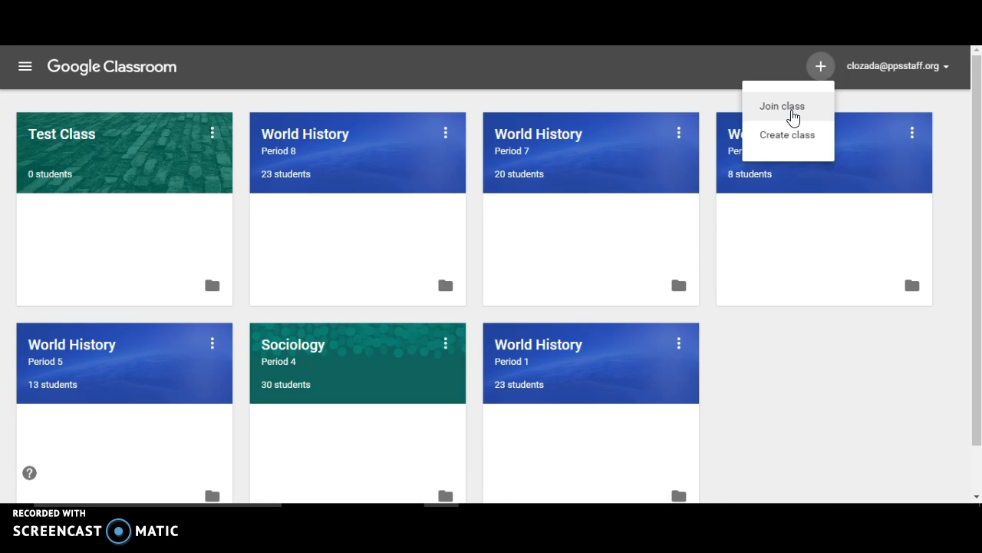
{"action": "left_click", "coordinate": [786, 138]}
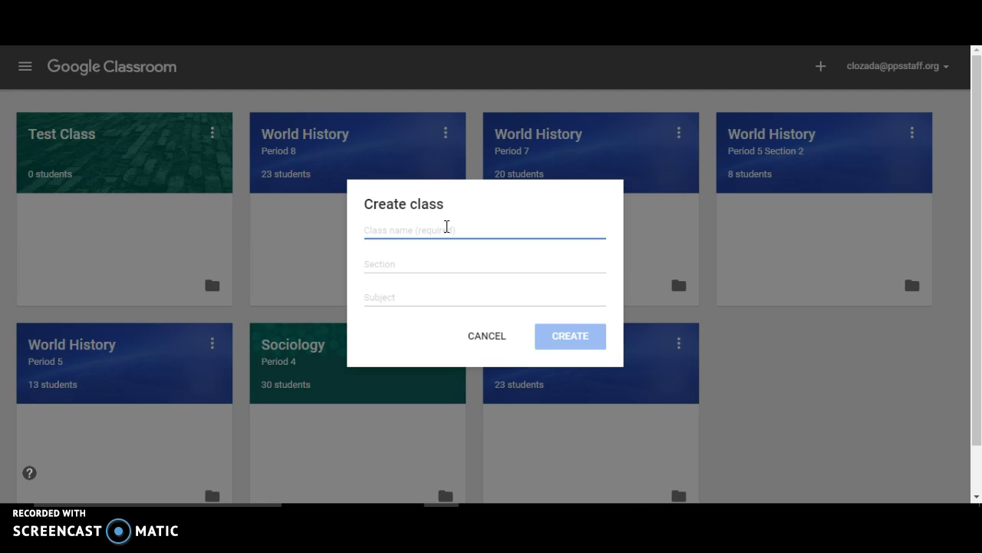
{"action": "type", "text": "Trainin"}
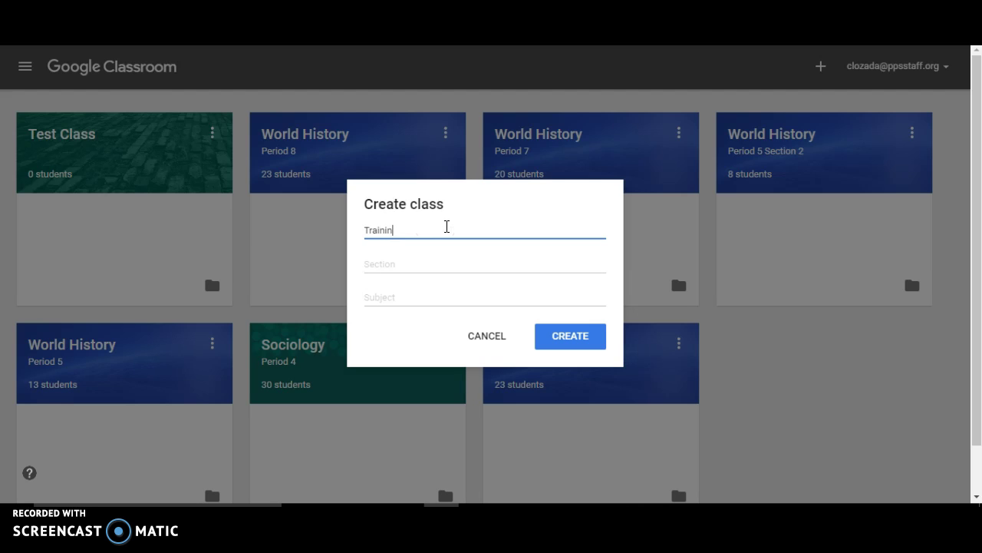
{"action": "type", "text": "g Class"}
{"action": "left_click", "coordinate": [407, 264]}
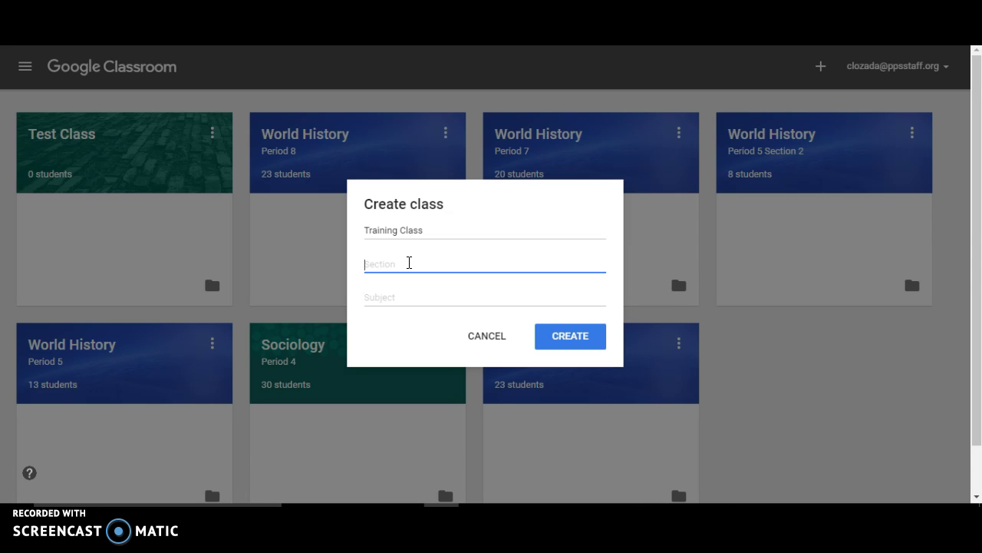
{"action": "type", "text": "Trai"}
{"action": "key", "text": "BackSpace"}
{"action": "key", "text": "BackSpace"}
{"action": "key", "text": "BackSpace"}
{"action": "key", "text": "BackSpace"}
{"action": "type", "text": "Day 1"}
{"action": "left_click", "coordinate": [568, 339]}
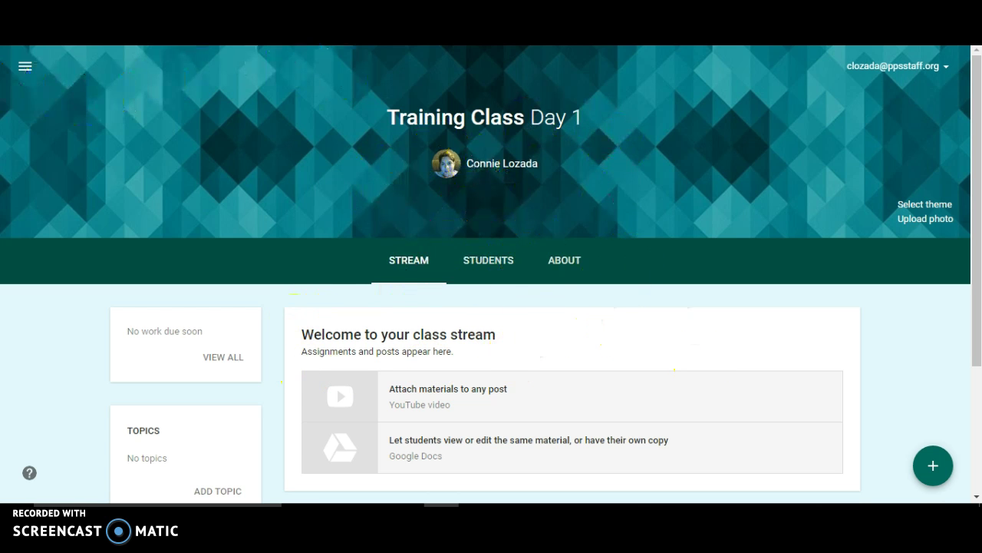
View the overview of all classes and return to Training Class Day 1.
{"action": "left_click", "coordinate": [25, 67]}
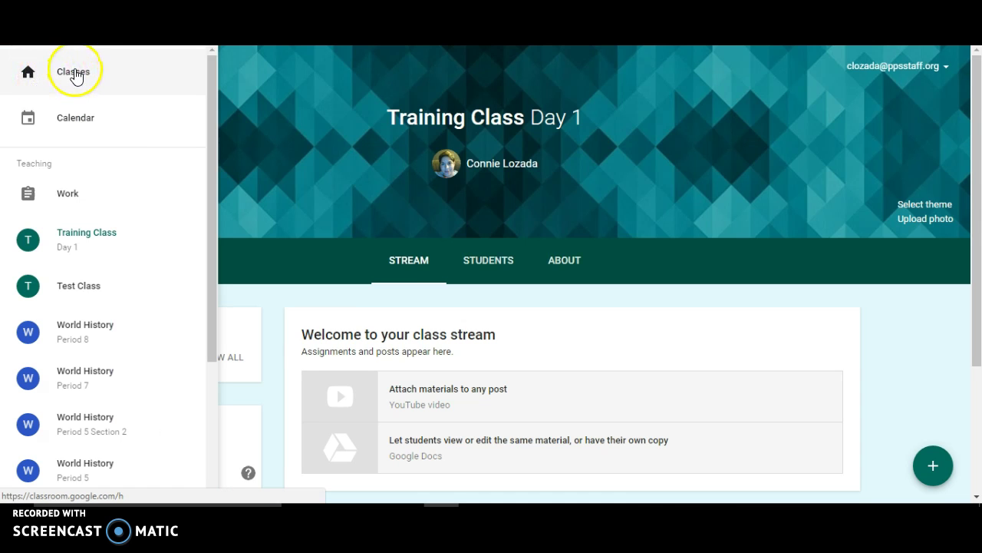
{"action": "left_click", "coordinate": [74, 74]}
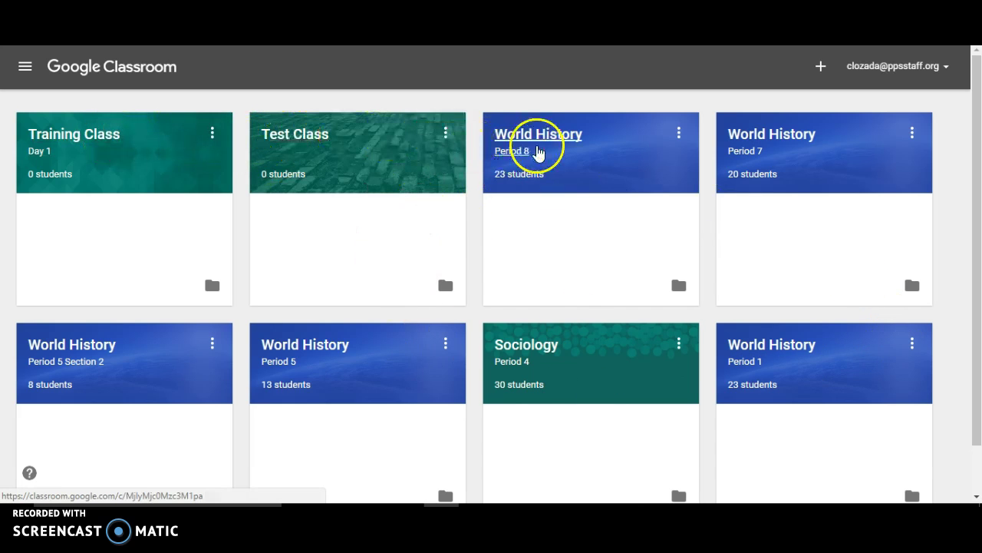
{"action": "left_click", "coordinate": [25, 69]}
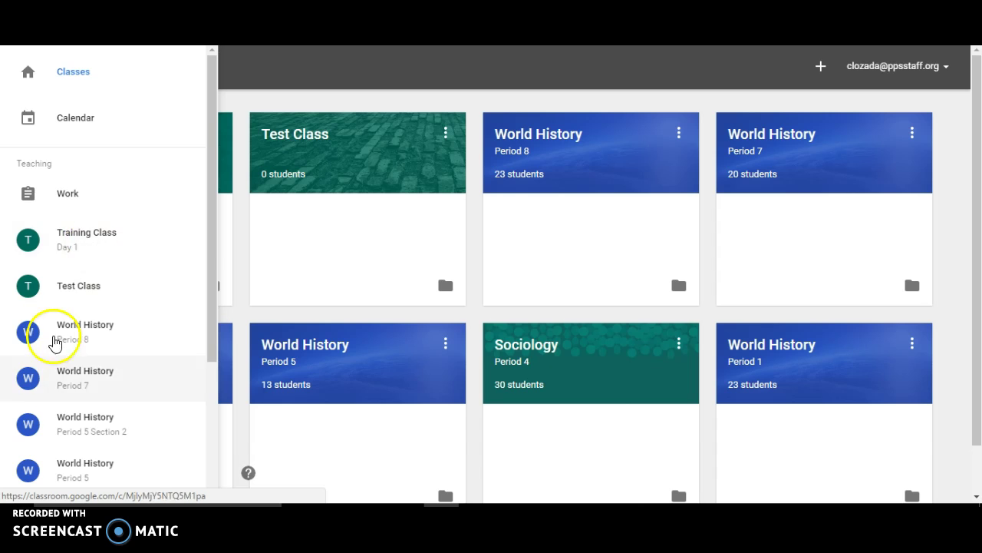
{"action": "left_click", "coordinate": [91, 238]}
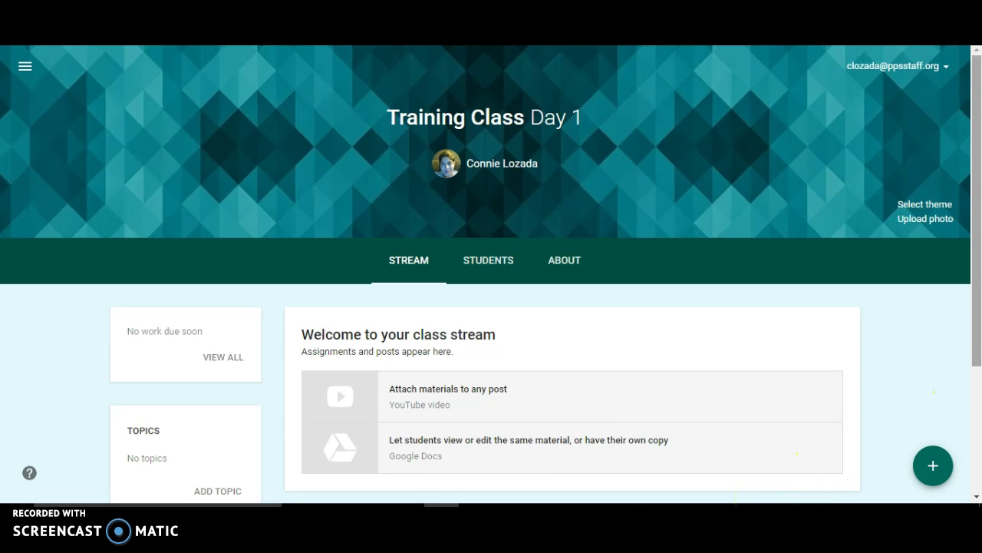
Browse the available class theme images and the pattern themes for Training Class.
{"action": "left_click", "coordinate": [924, 204]}
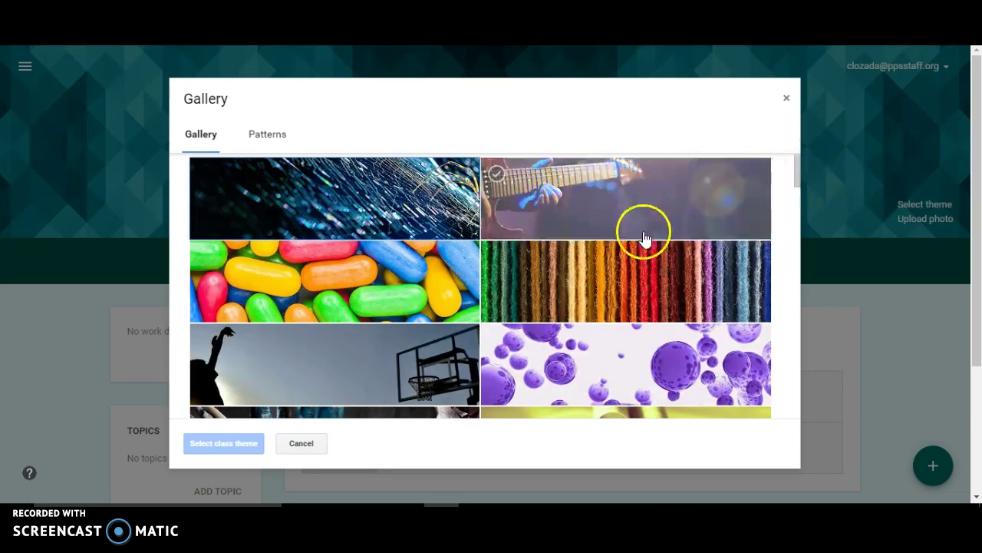
{"action": "scroll", "coordinate": [657, 287], "scroll_direction": "down", "scroll_amount": 3}
{"action": "scroll", "coordinate": [658, 287], "scroll_direction": "down", "scroll_amount": 6}
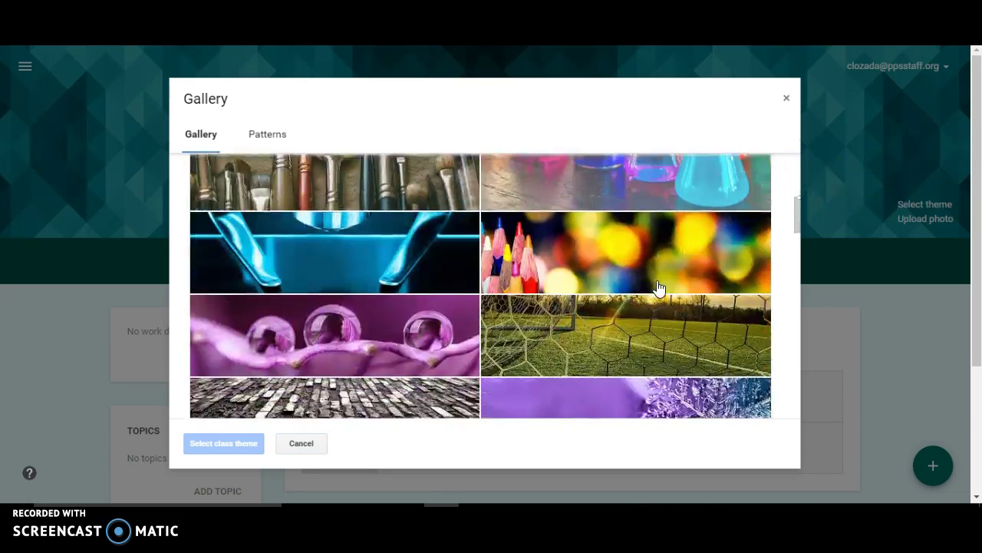
{"action": "scroll", "coordinate": [658, 287], "scroll_direction": "down", "scroll_amount": 7}
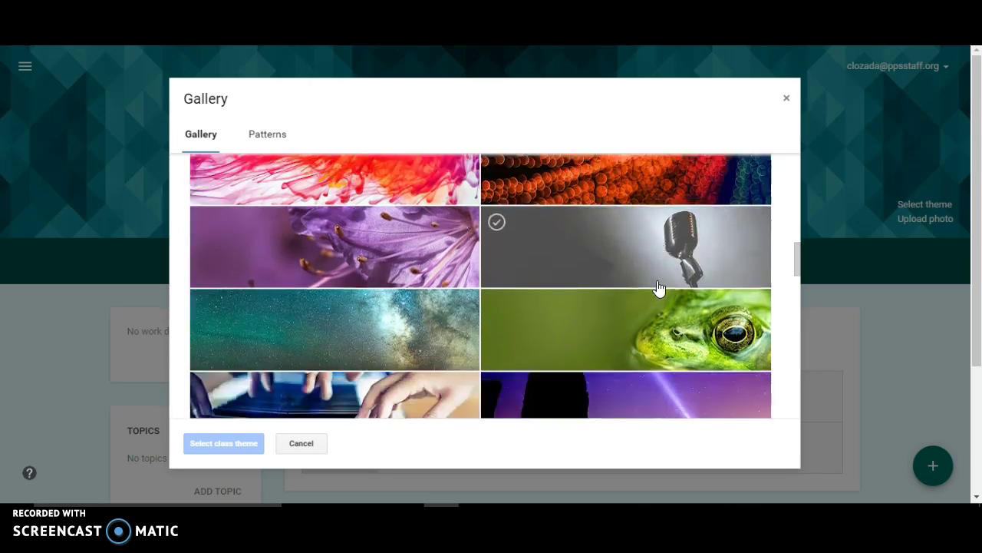
{"action": "scroll", "coordinate": [658, 287], "scroll_direction": "down", "scroll_amount": 3}
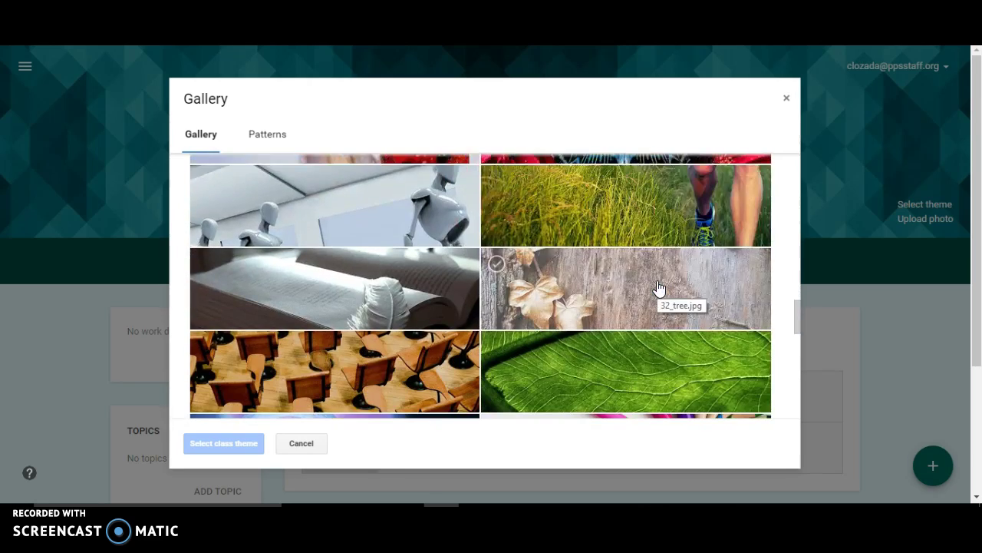
{"action": "scroll", "coordinate": [658, 287], "scroll_direction": "down", "scroll_amount": 2}
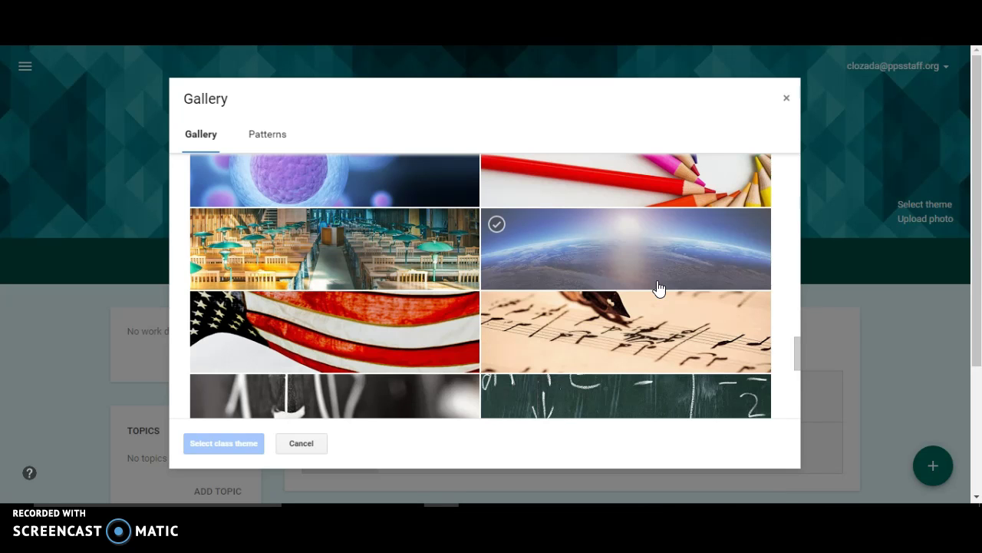
{"action": "scroll", "coordinate": [656, 286], "scroll_direction": "up", "scroll_amount": 5}
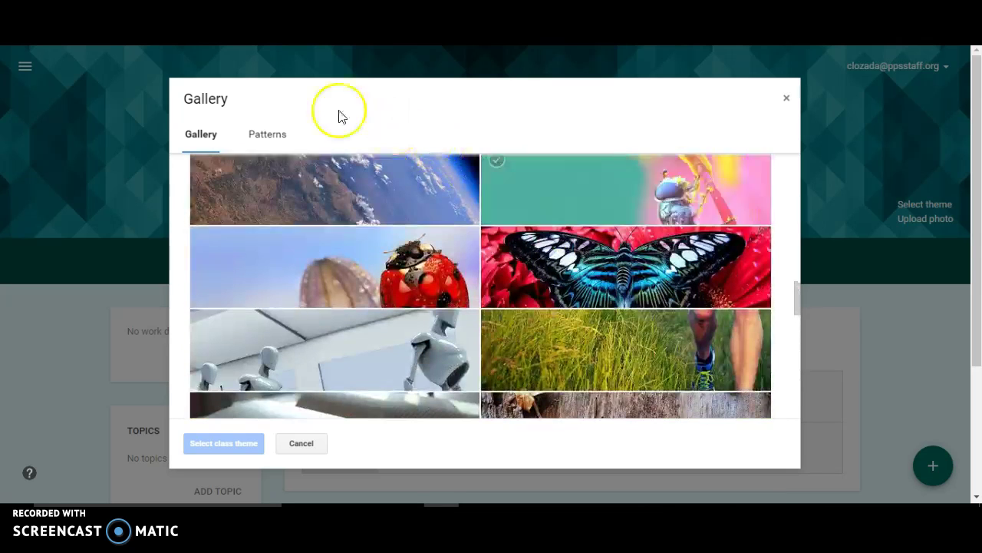
{"action": "left_click", "coordinate": [274, 135]}
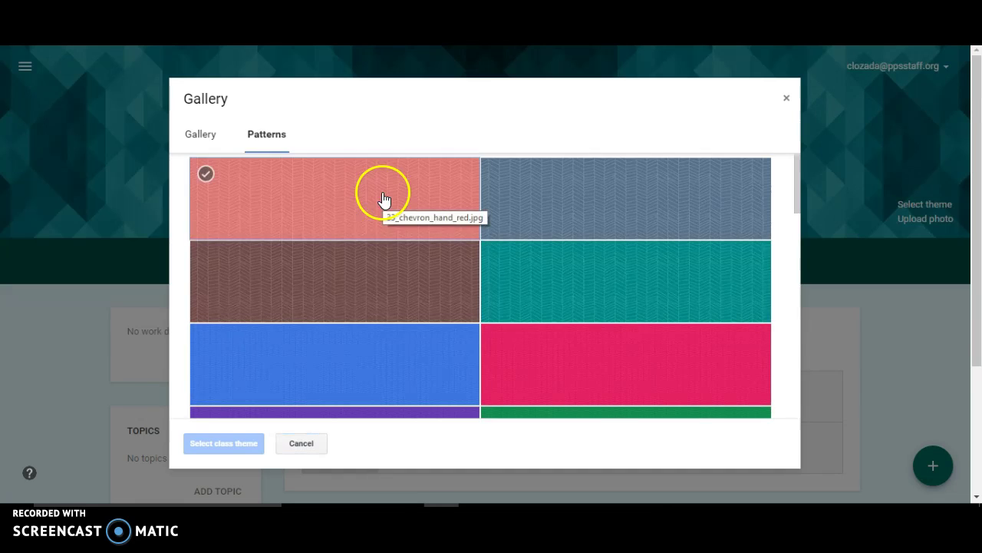
{"action": "left_click", "coordinate": [204, 136]}
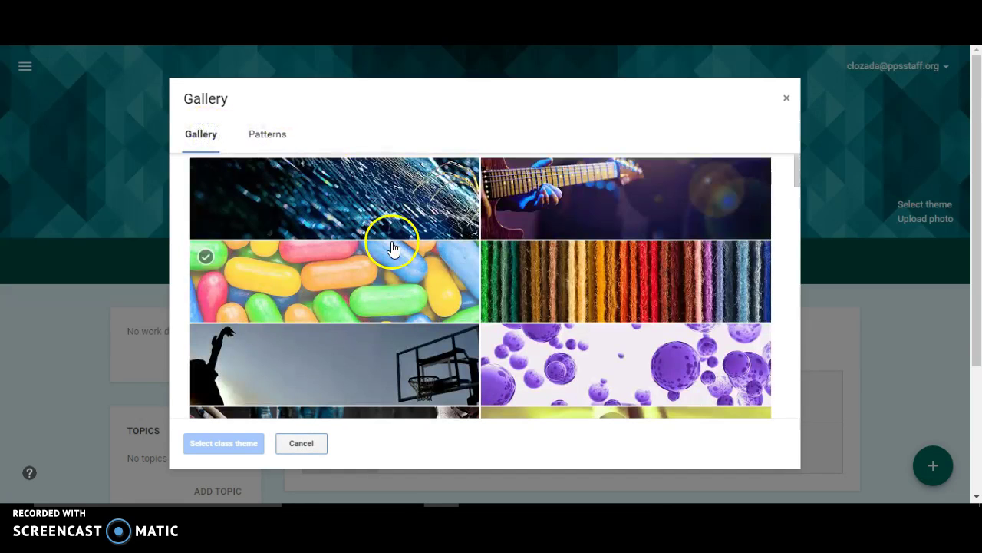
Apply the gallery image of grey robot figures as the class theme, and check the photo upload option without choosing a photo.
{"action": "scroll", "coordinate": [603, 286], "scroll_direction": "down", "scroll_amount": 10}
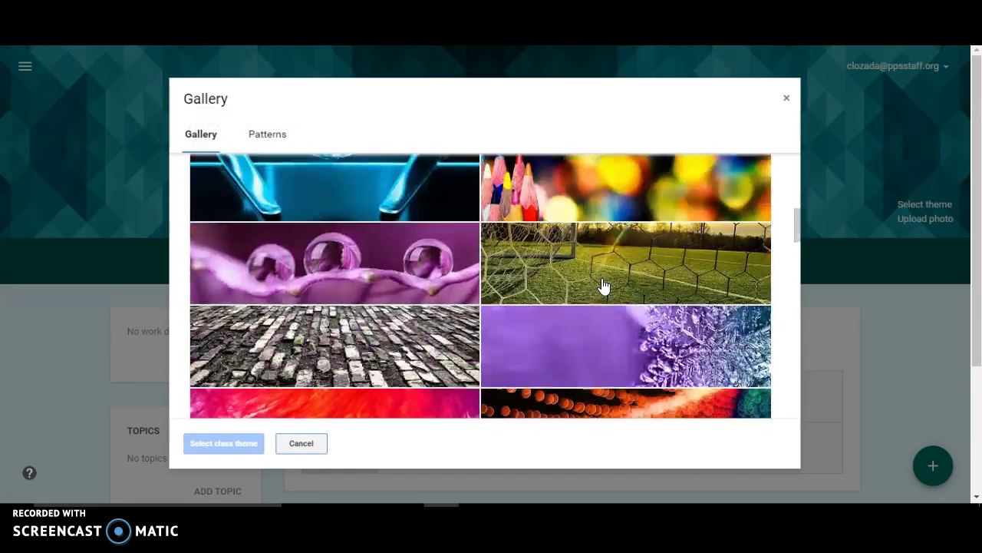
{"action": "scroll", "coordinate": [602, 286], "scroll_direction": "down", "scroll_amount": 5}
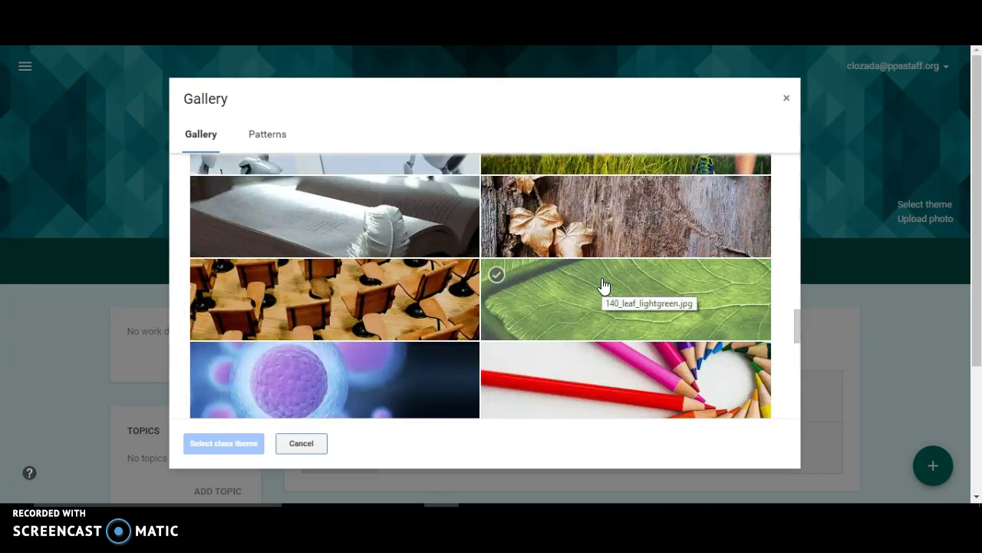
{"action": "scroll", "coordinate": [576, 287], "scroll_direction": "up", "scroll_amount": 2}
{"action": "left_click", "coordinate": [323, 249]}
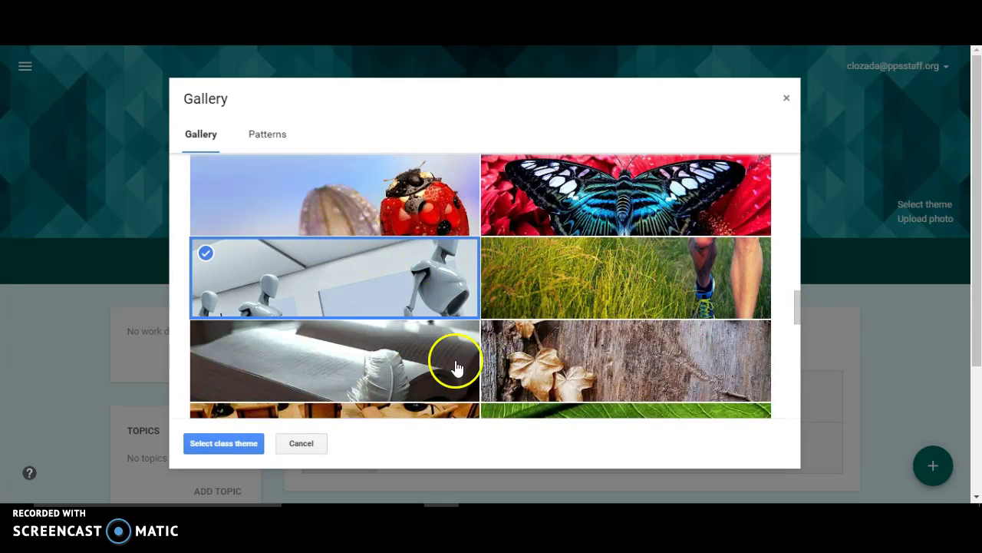
{"action": "left_click", "coordinate": [223, 443]}
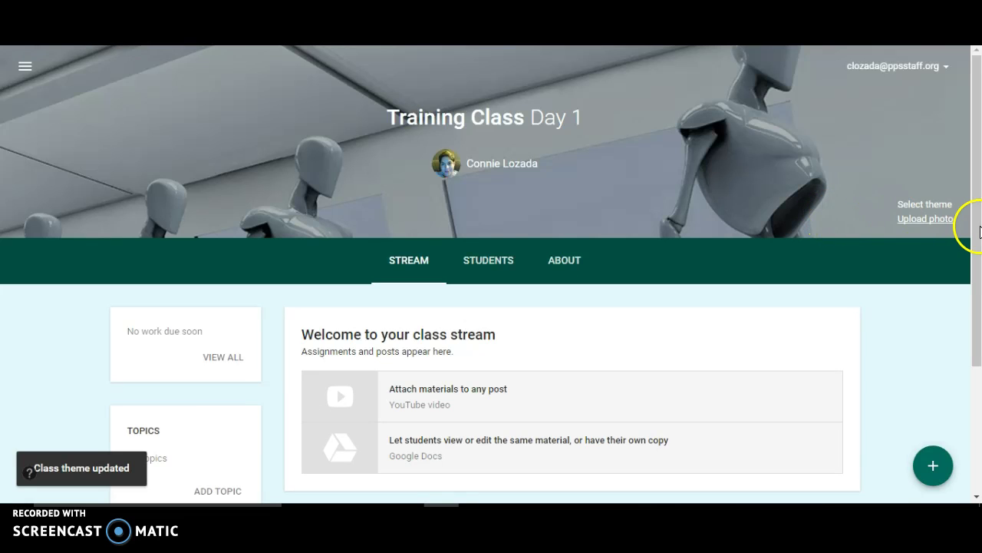
{"action": "left_click", "coordinate": [938, 219]}
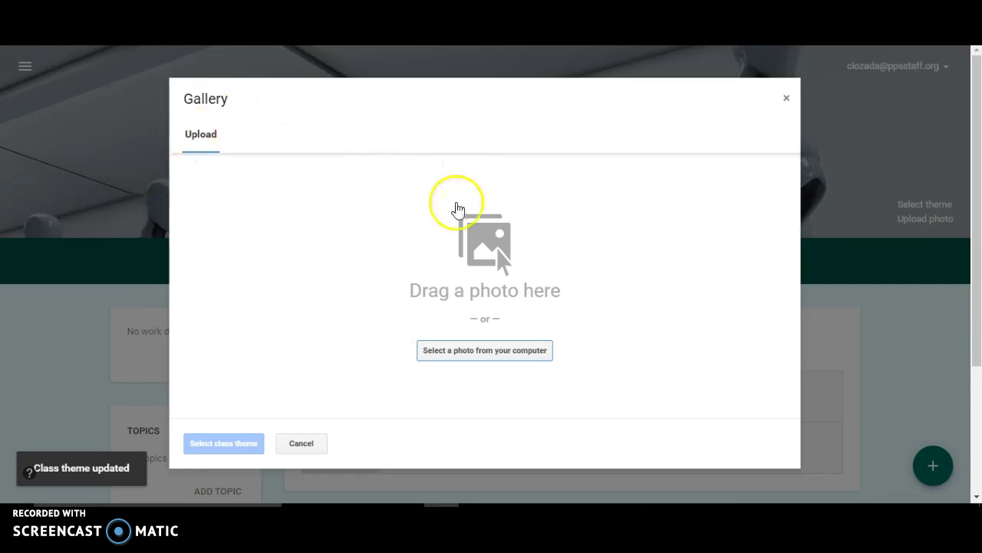
{"action": "left_click", "coordinate": [301, 444]}
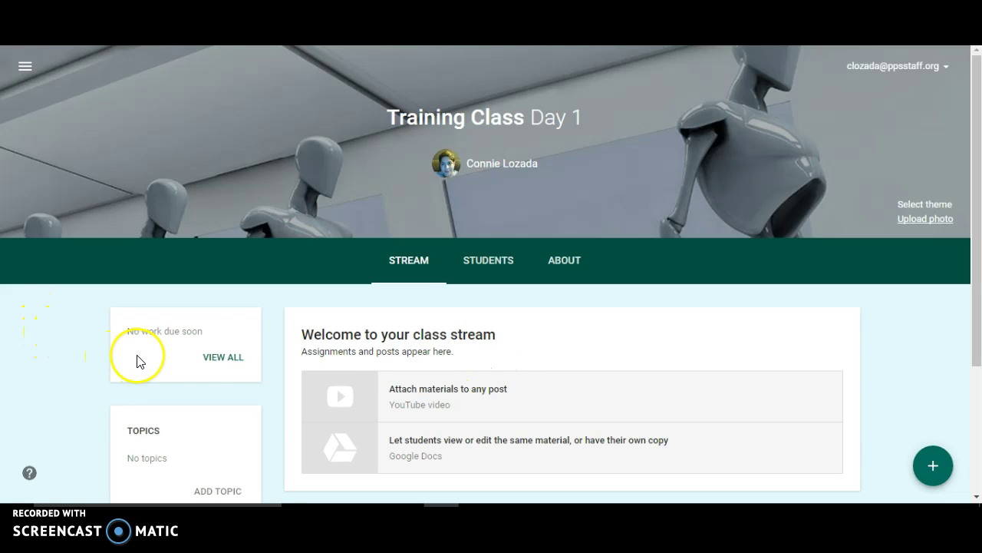
Examine all of Training Class's work, both to review and reviewed, and return to the class stream.
{"action": "left_click", "coordinate": [212, 358]}
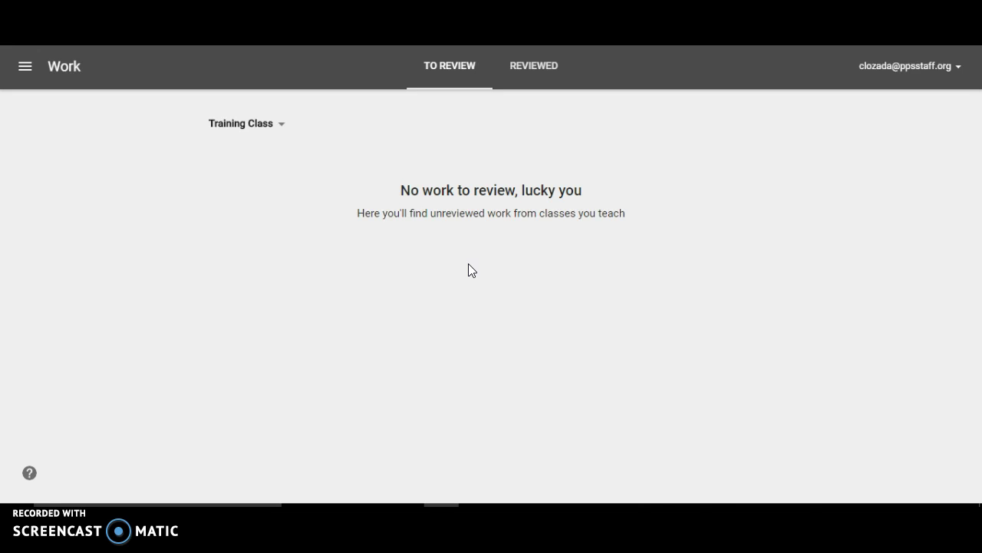
{"action": "left_click", "coordinate": [533, 67]}
{"action": "left_click", "coordinate": [442, 67]}
{"action": "left_click", "coordinate": [515, 185]}
{"action": "left_click", "coordinate": [23, 67]}
{"action": "left_click", "coordinate": [95, 241]}
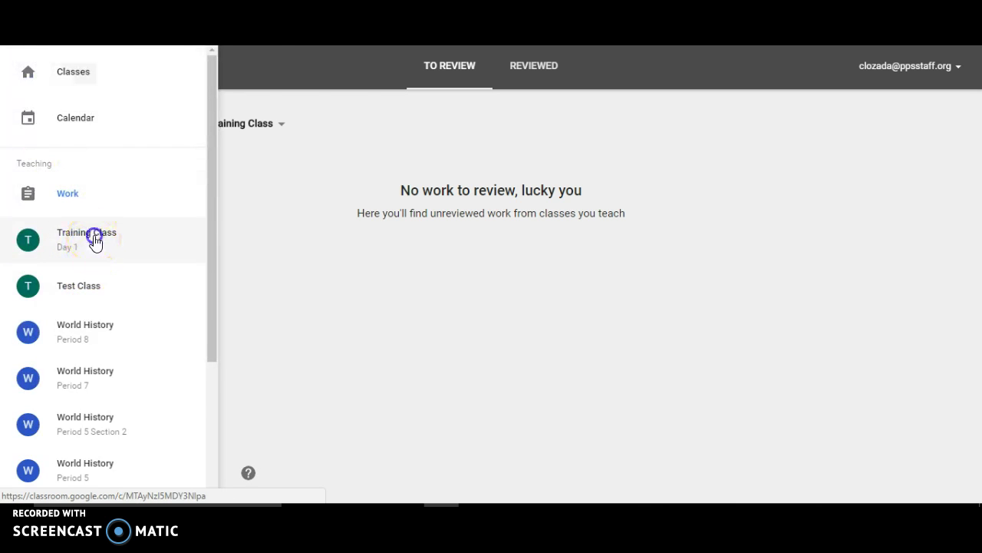
Add a topic named Renaissance to the Training Class stream.
{"action": "scroll", "coordinate": [322, 315], "scroll_direction": "down", "scroll_amount": 3}
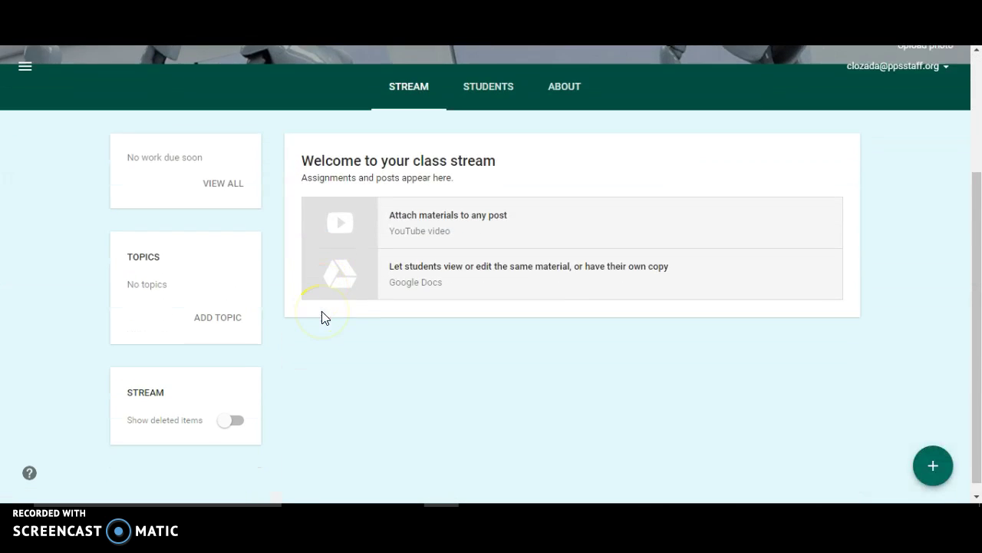
{"action": "left_click", "coordinate": [202, 307]}
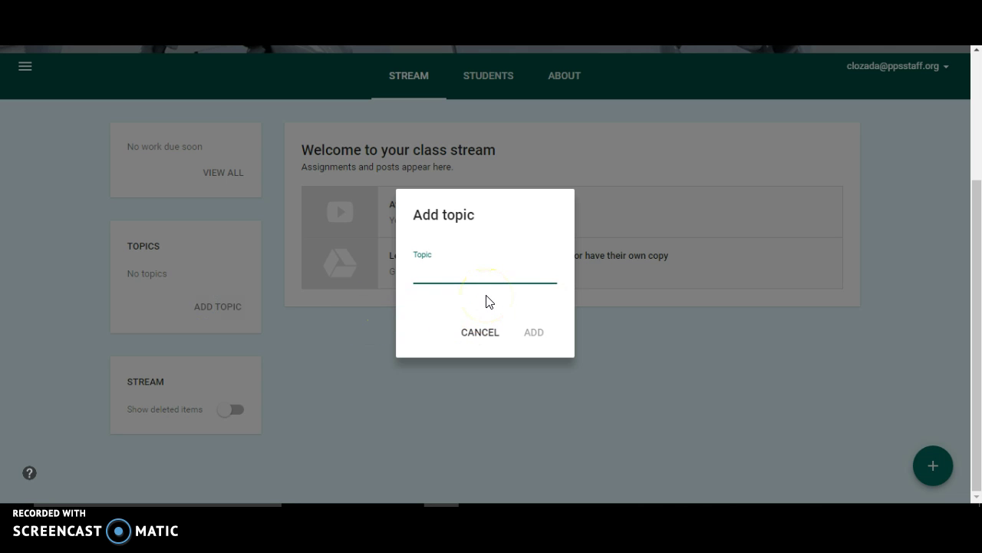
{"action": "type", "text": "Renaissance"}
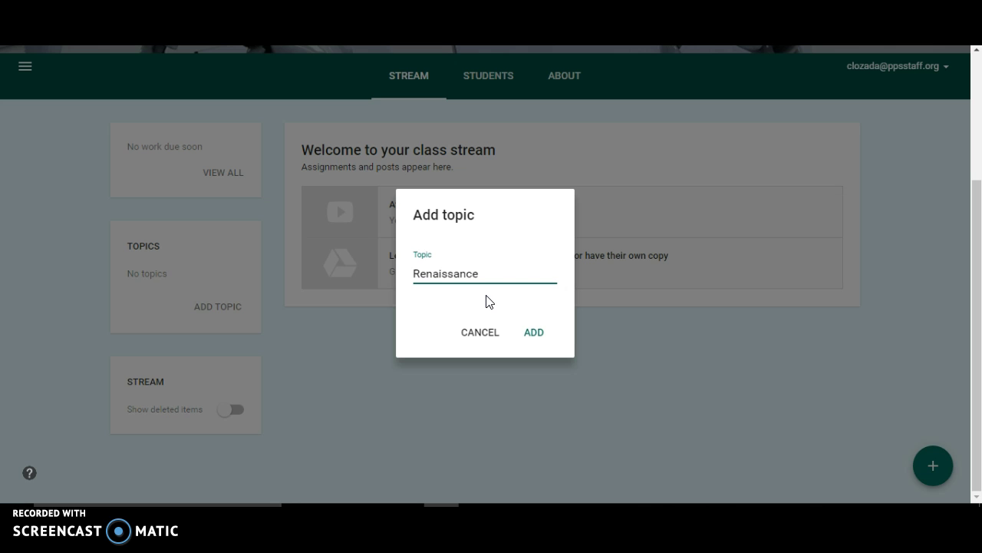
{"action": "left_click", "coordinate": [539, 334]}
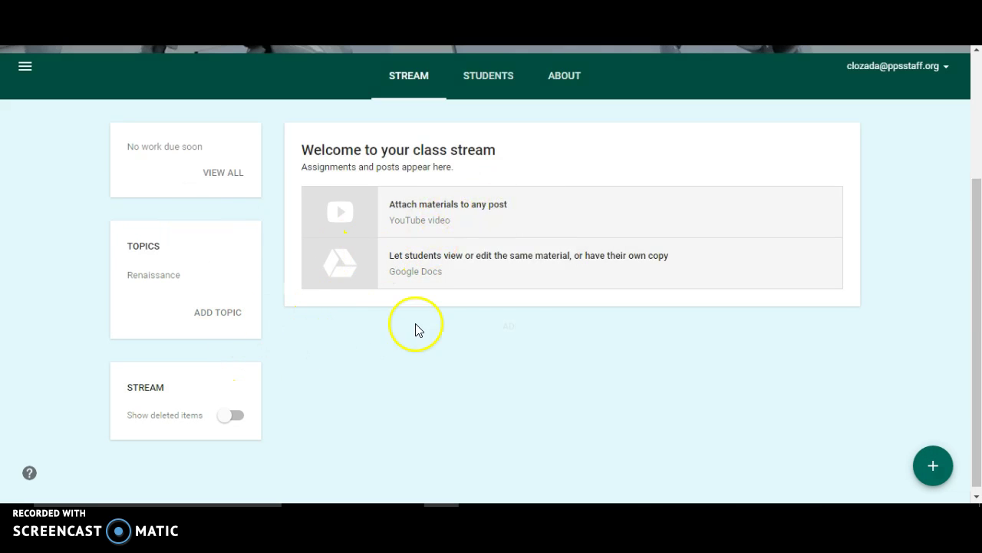
View the posts filed under the Renaissance topic and return to the class stream.
{"action": "left_click", "coordinate": [157, 275]}
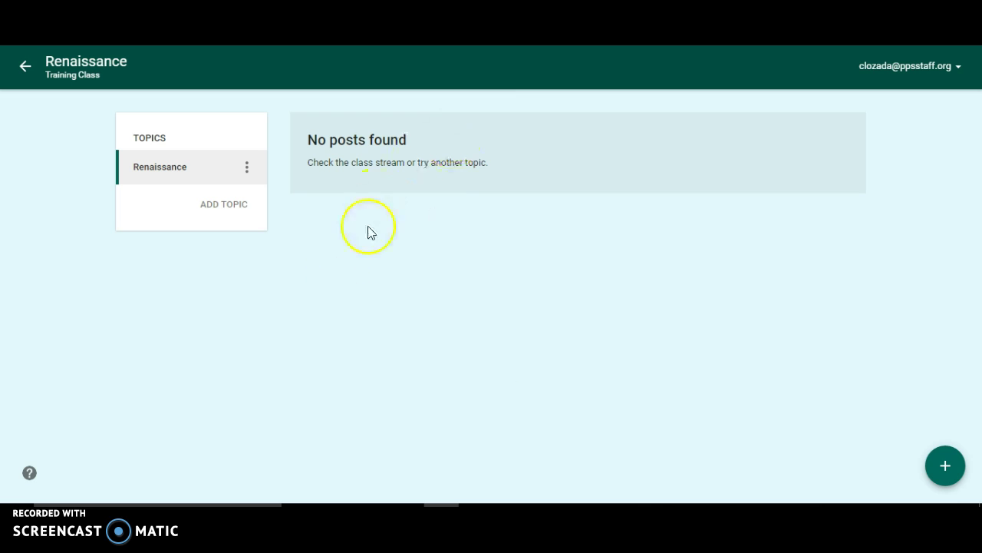
{"action": "left_click", "coordinate": [25, 71]}
{"action": "scroll", "coordinate": [281, 345], "scroll_direction": "down", "scroll_amount": 1}
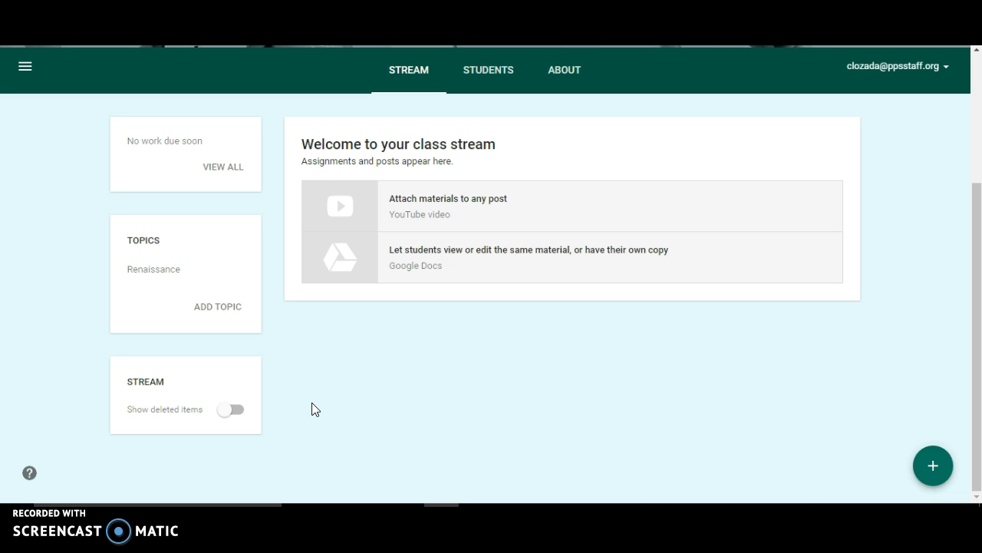
Show the available post types for adding content to the Training Class stream.
{"action": "left_click", "coordinate": [933, 466]}
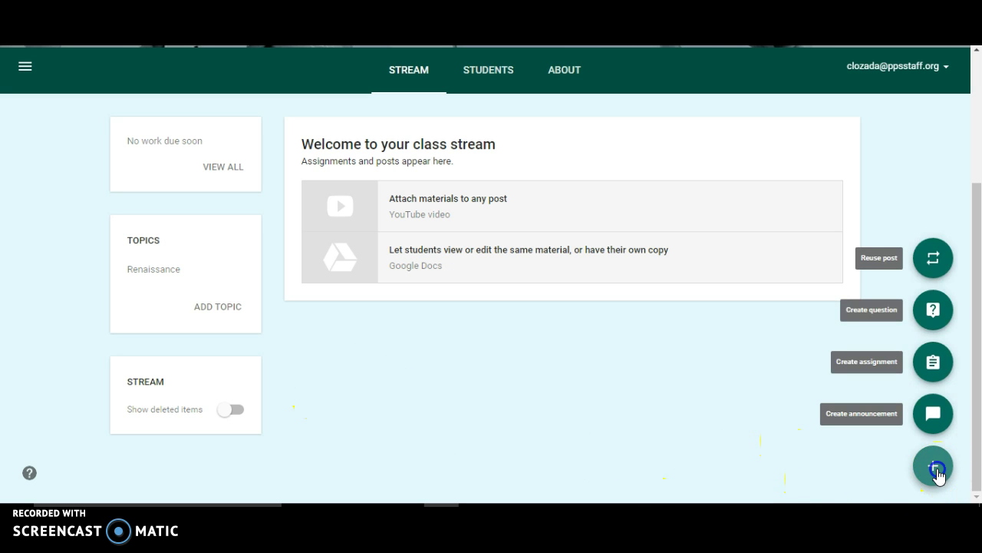